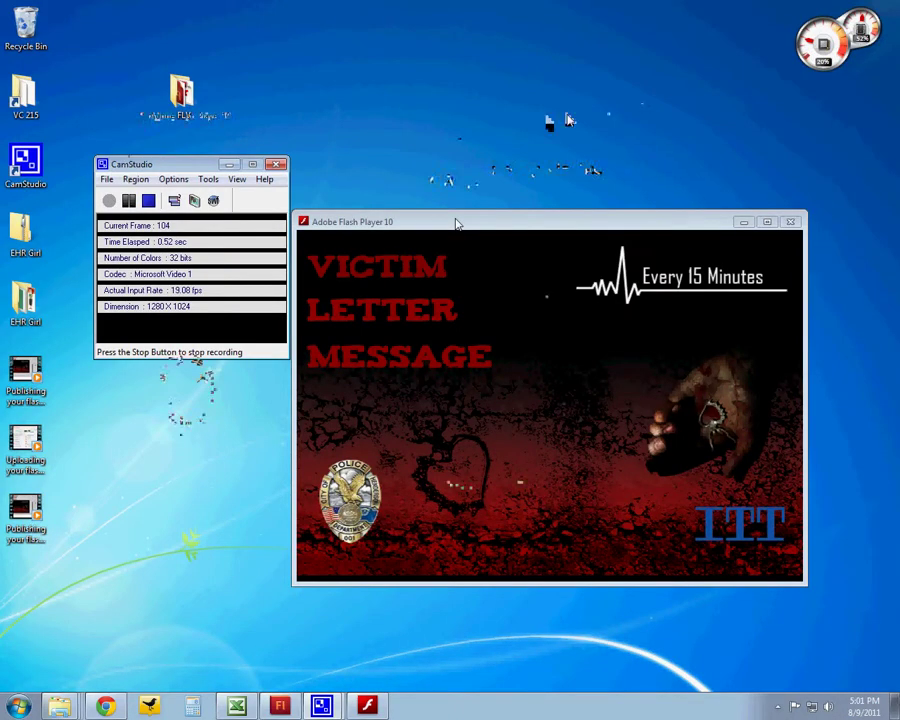
# - Reposition and enlarge the Every 15 Minutes projector window so its artwork scales up
pyautogui.moveTo(456, 223); pyautogui.dragTo(293, 117)
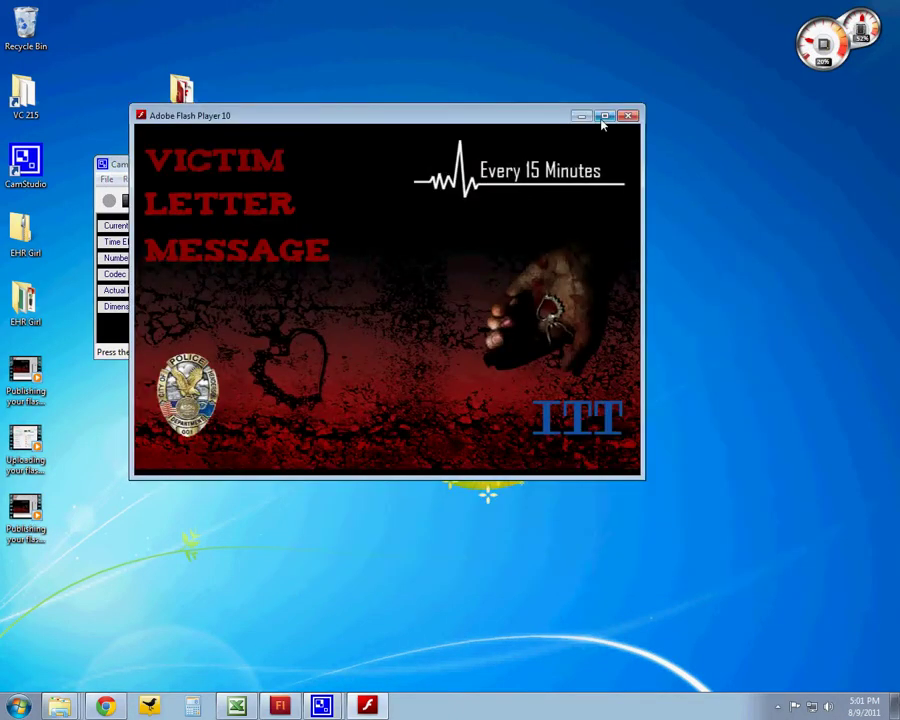
pyautogui.moveTo(500, 119); pyautogui.dragTo(482, 104)
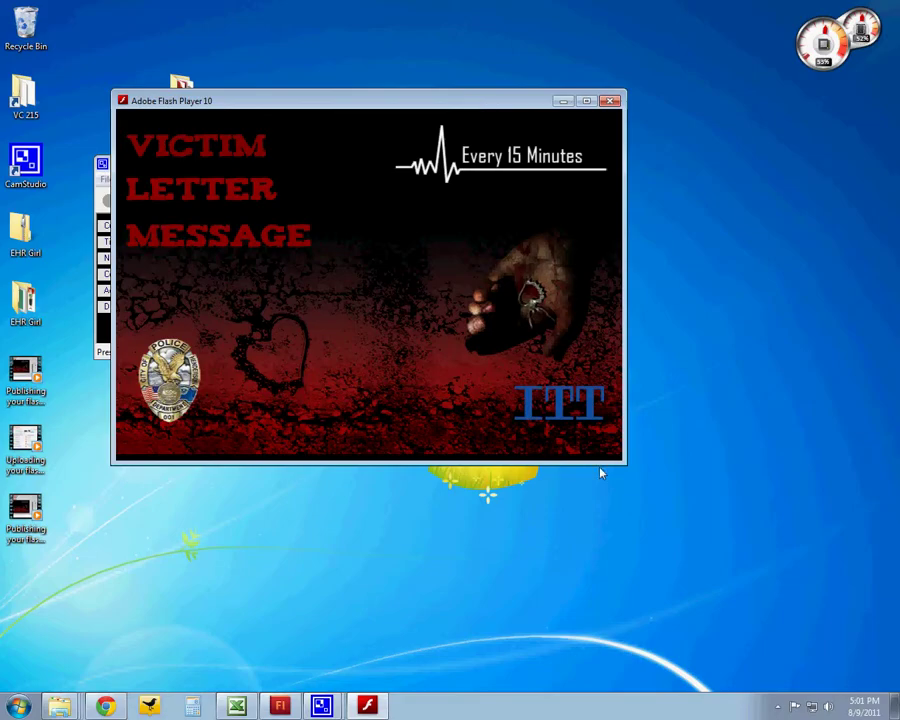
pyautogui.moveTo(628, 461); pyautogui.dragTo(663, 500)
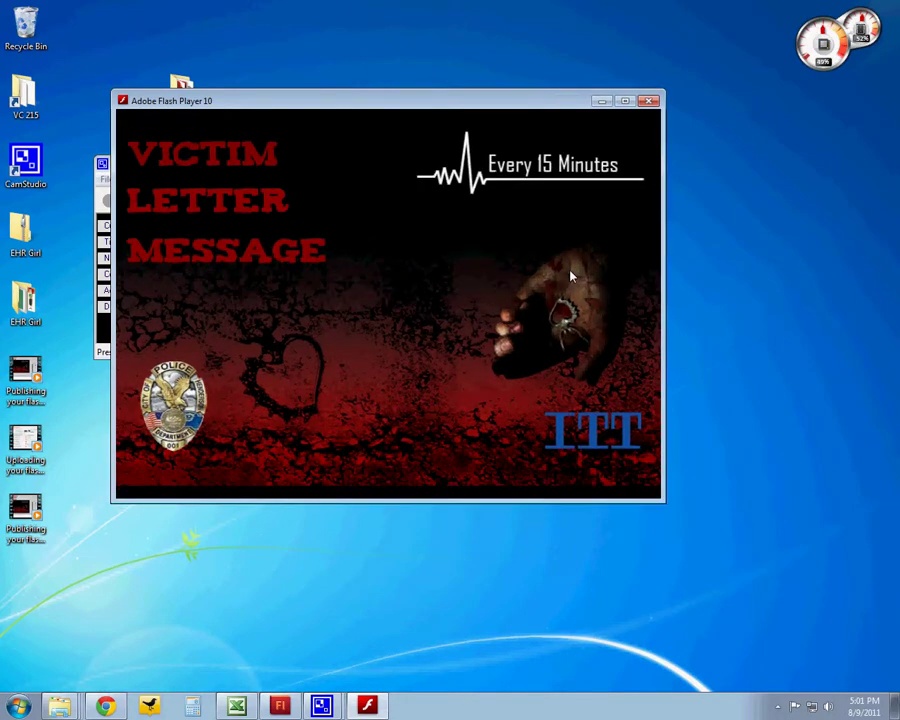
pyautogui.moveTo(383, 105); pyautogui.dragTo(359, 93)
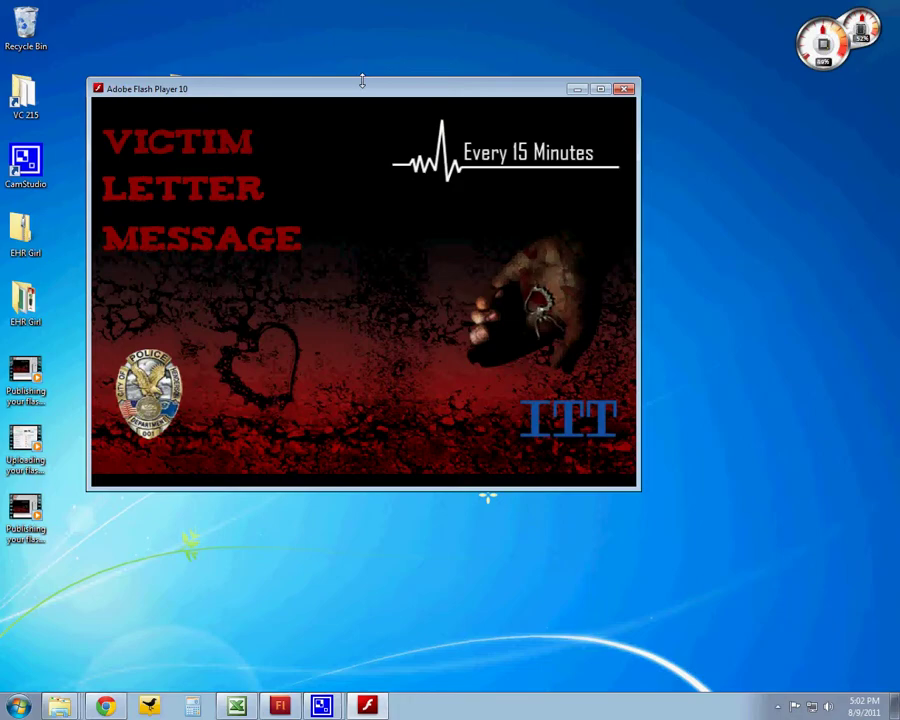
pyautogui.moveTo(504, 95)
pyautogui.mouseDown()
pyautogui.moveTo(455, 65)
pyautogui.moveTo(465, 64)
pyautogui.mouseUp()
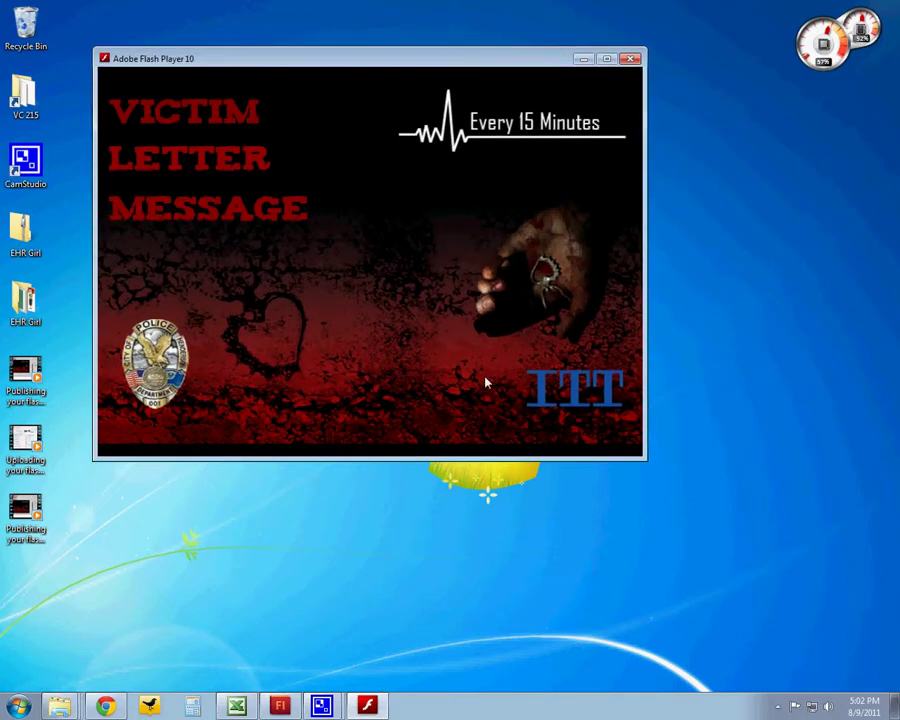
pyautogui.moveTo(439, 65); pyautogui.dragTo(446, 73)
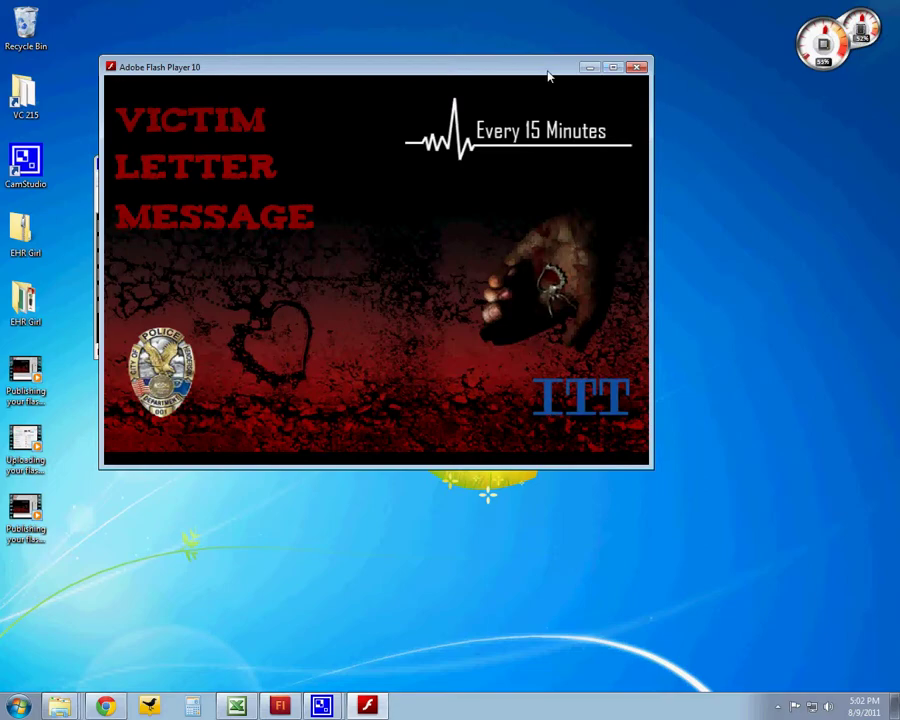
pyautogui.click(627, 72)
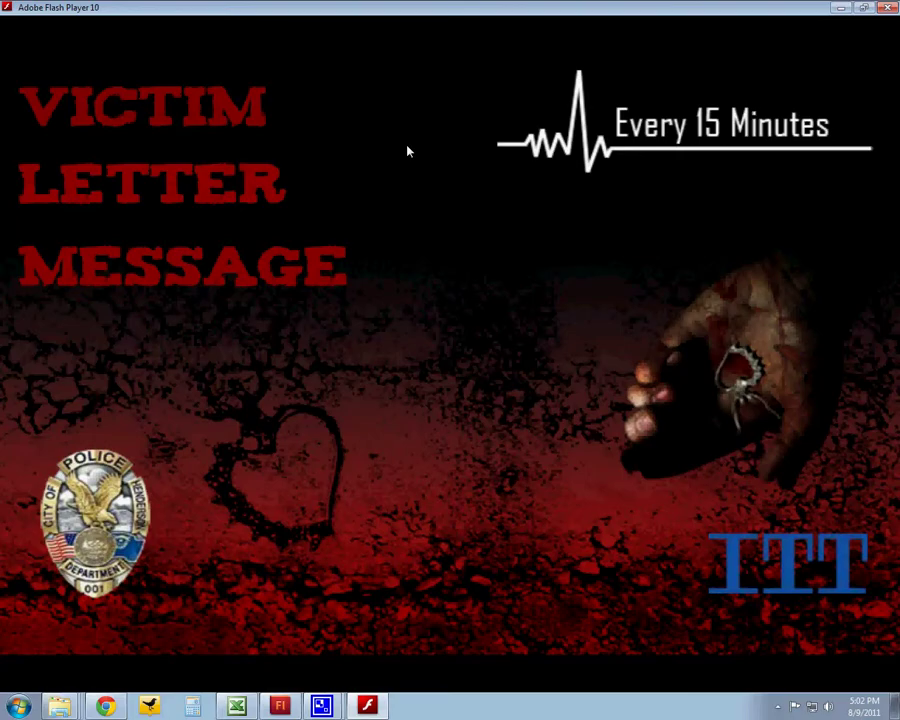
pyautogui.click(863, 8)
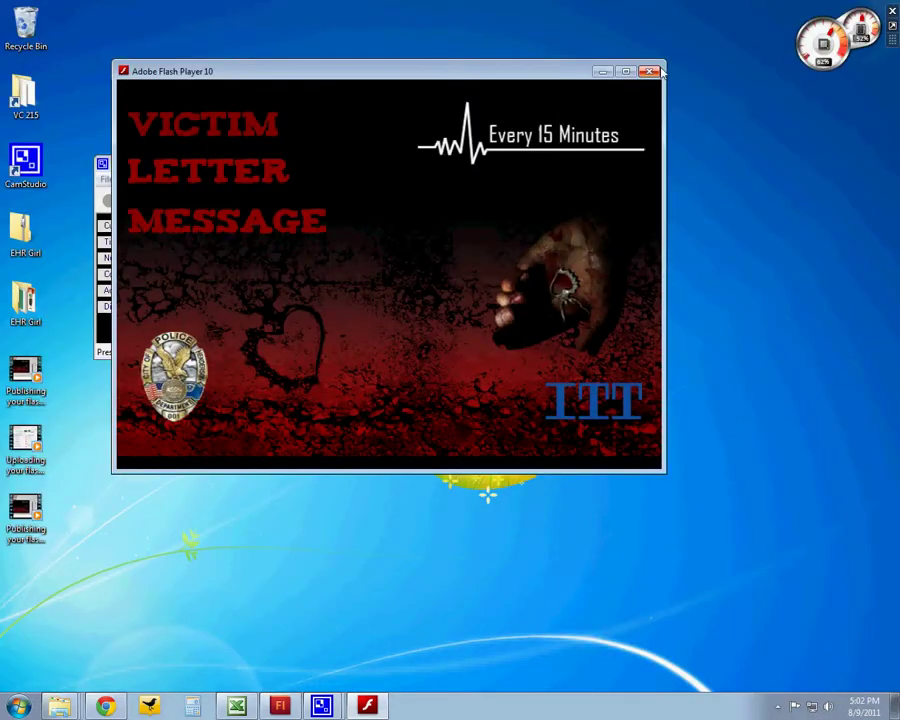
pyautogui.click(626, 71)
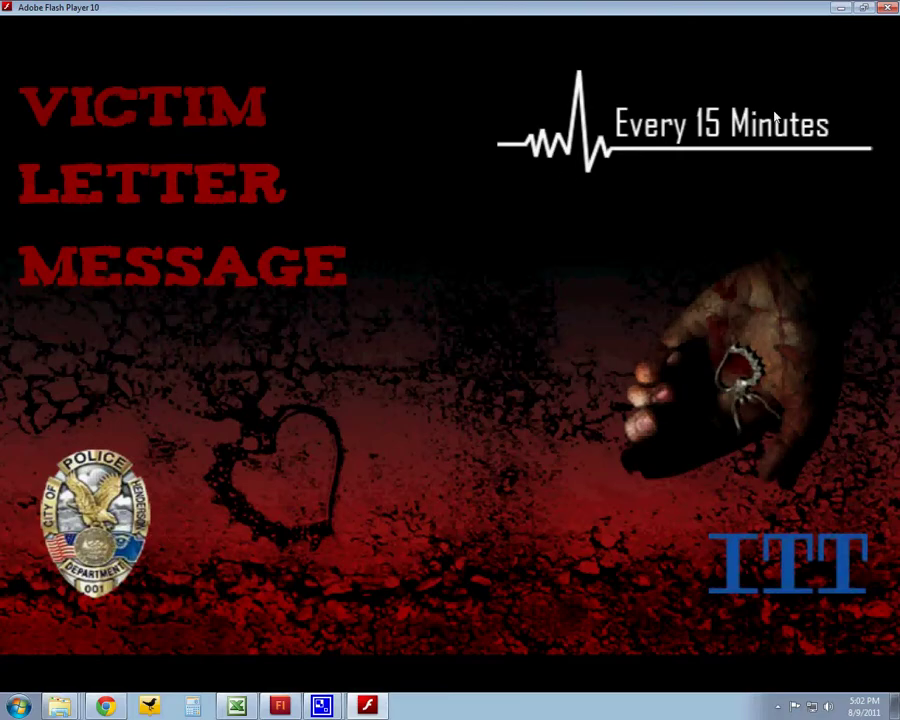
pyautogui.click(865, 10)
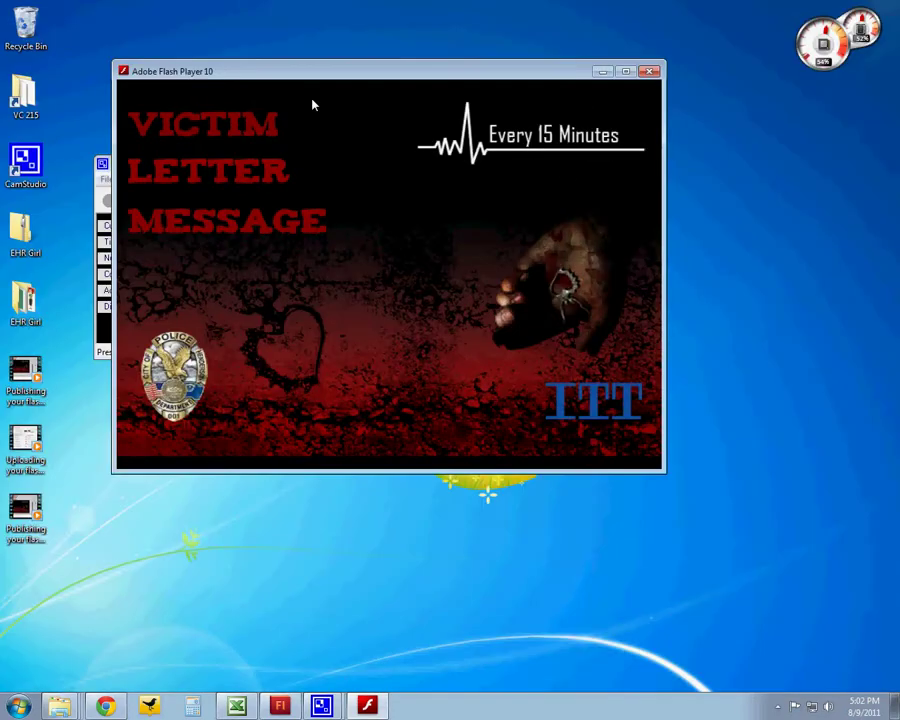
pyautogui.moveTo(330, 75); pyautogui.dragTo(322, 81)
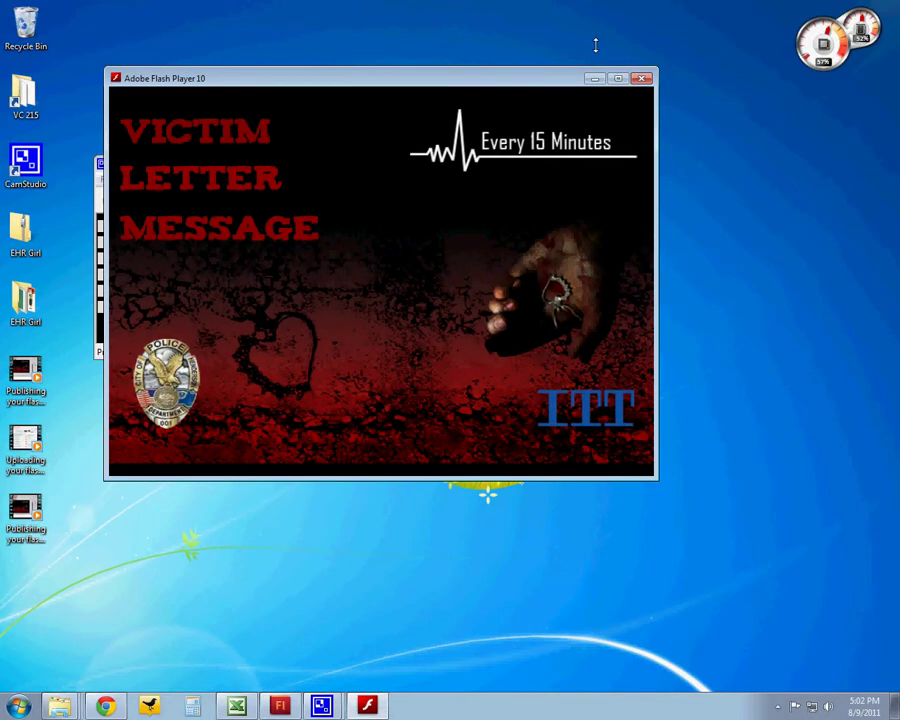
pyautogui.click(618, 78)
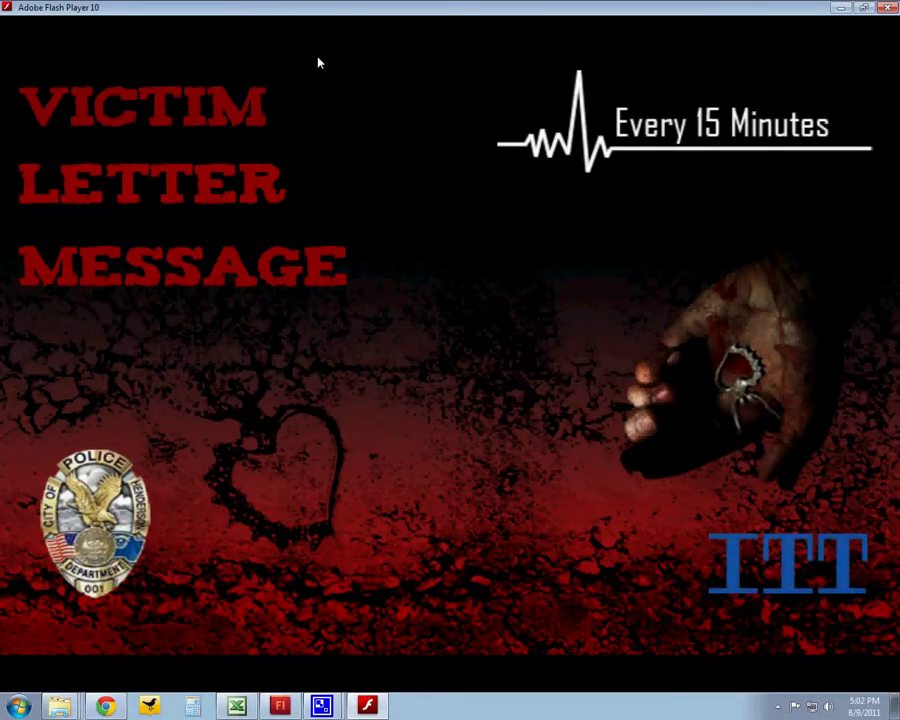
# - Check the projector's context menu twice, dismissing it each time without choosing anything
pyautogui.rightClick(223, 36)
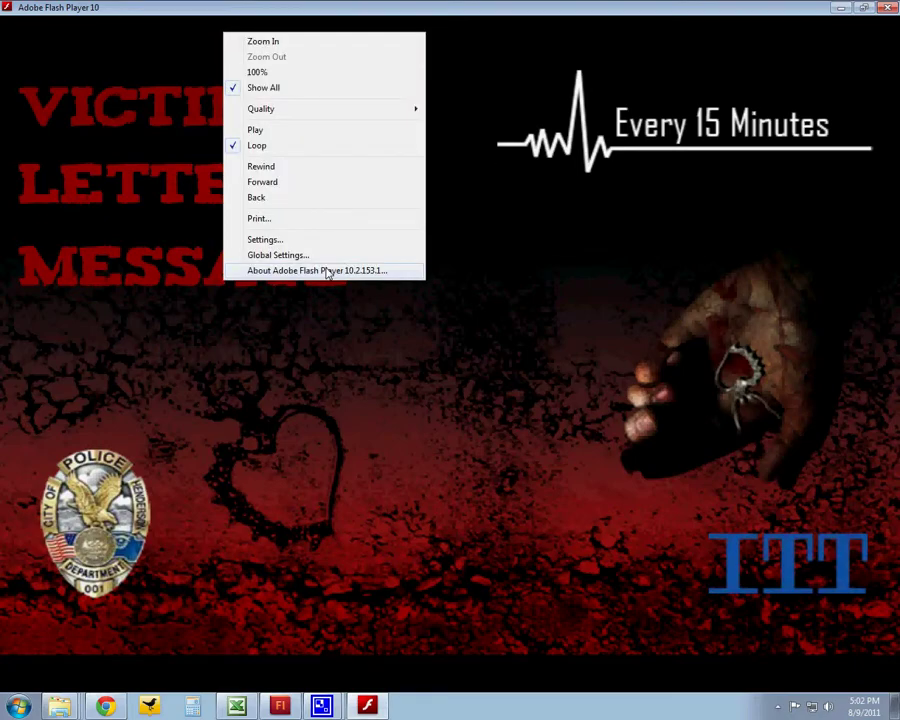
pyautogui.click(351, 17)
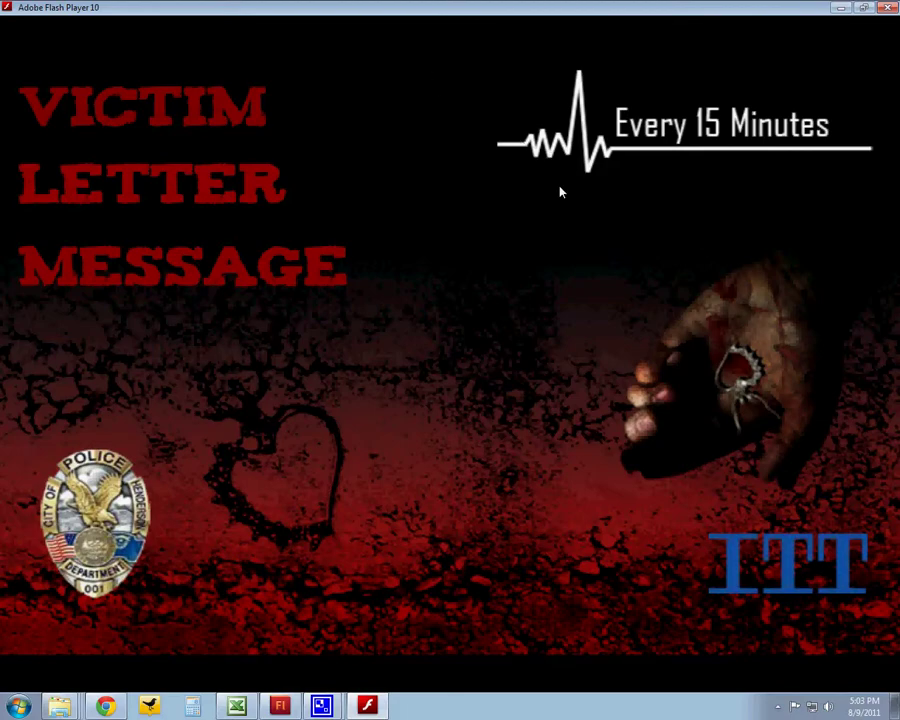
pyautogui.rightClick(514, 164)
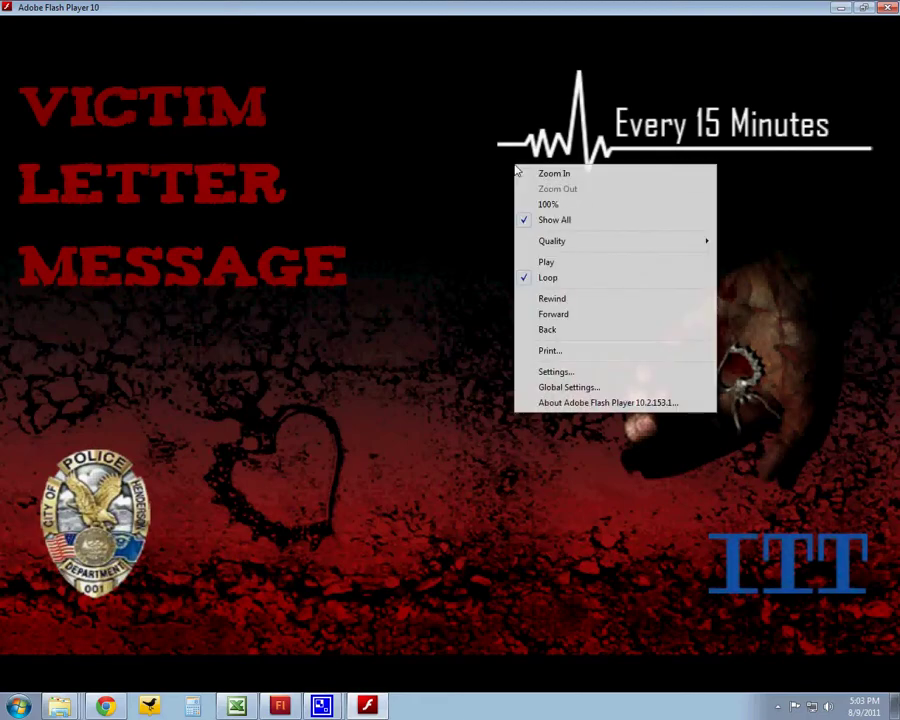
pyautogui.click(314, 246)
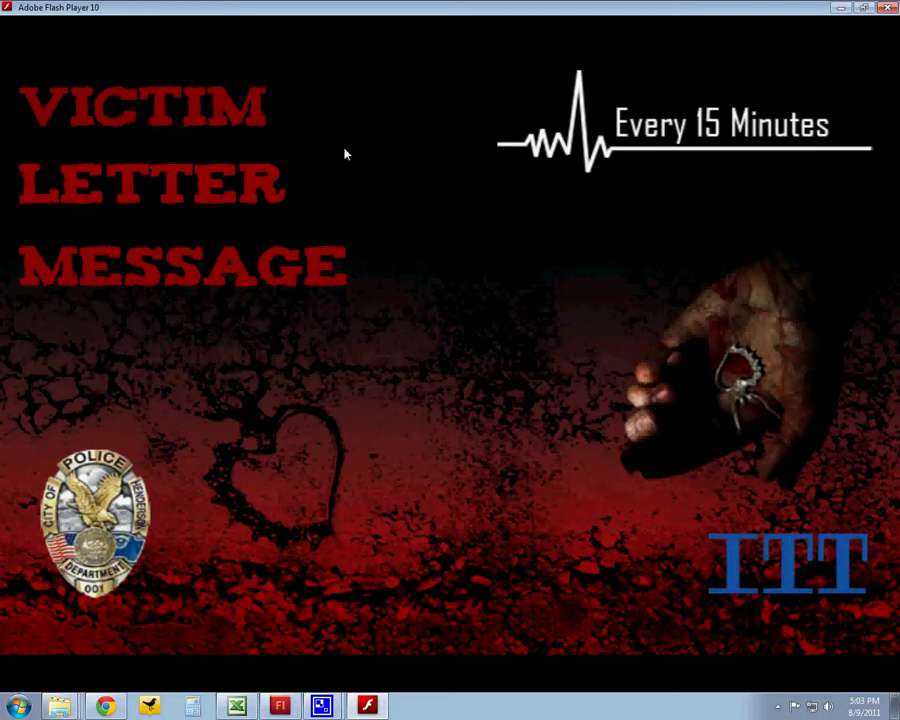
# - Close the projector and select the fullscreen-through-quit fscommand lines in the notes
pyautogui.hotkey('alt', 'F4')
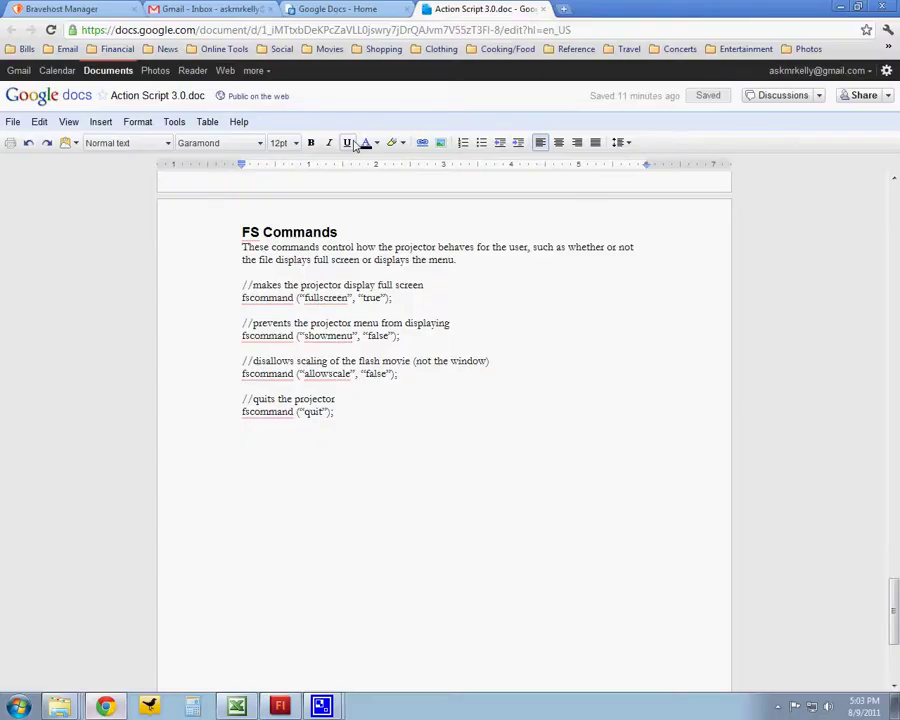
pyautogui.click(397, 337)
pyautogui.moveTo(340, 414); pyautogui.dragTo(245, 290)
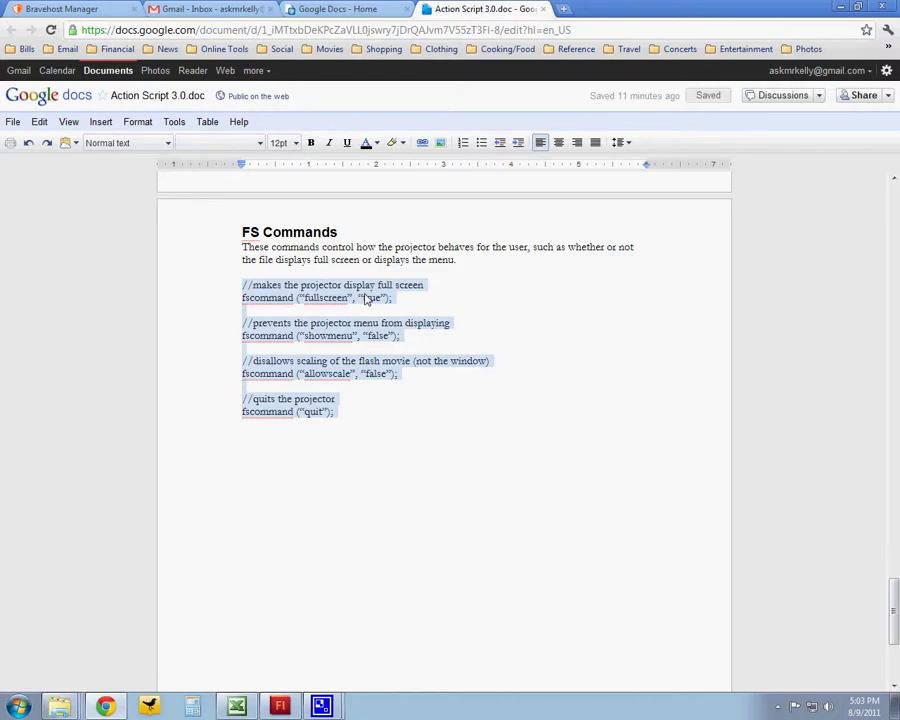
pyautogui.click(436, 309)
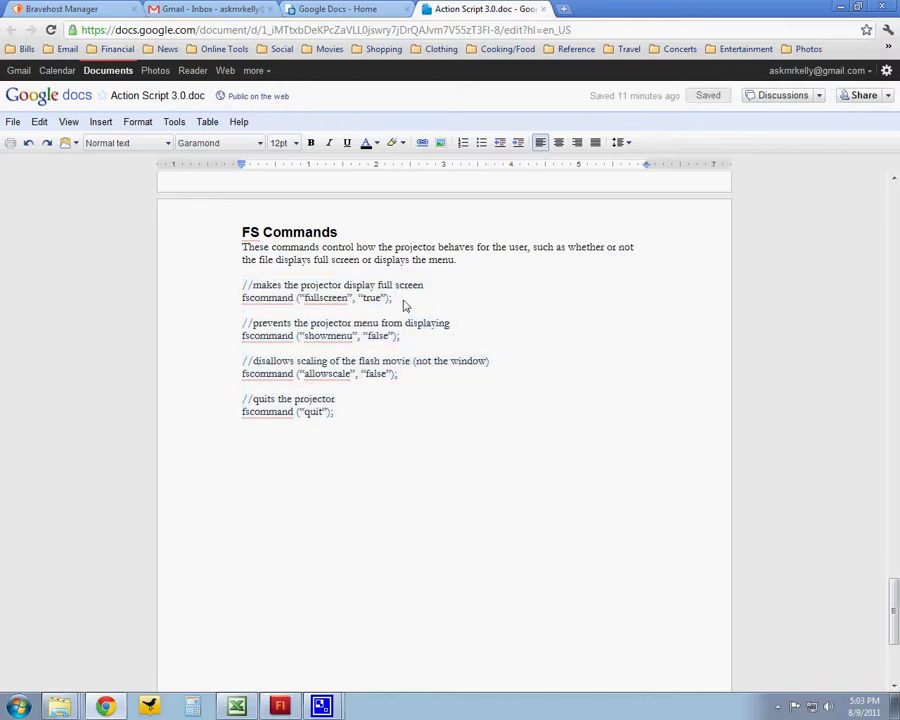
# - Examine the fullscreen fscommand line, ending with the word fullscreen selected
pyautogui.doubleClick(362, 299)
pyautogui.click(314, 307)
pyautogui.moveTo(312, 302); pyautogui.dragTo(344, 301)
pyautogui.click(344, 301)
pyautogui.moveTo(396, 298); pyautogui.dragTo(269, 309)
pyautogui.click(305, 301)
pyautogui.press('Left')
pyautogui.press('Left')
pyautogui.press('Left')
pyautogui.click(337, 298)
pyautogui.doubleClick(339, 299)
# - Review the showmenu and allowscale lines, ending with the whole showmenu fscommand selected
pyautogui.doubleClick(322, 335)
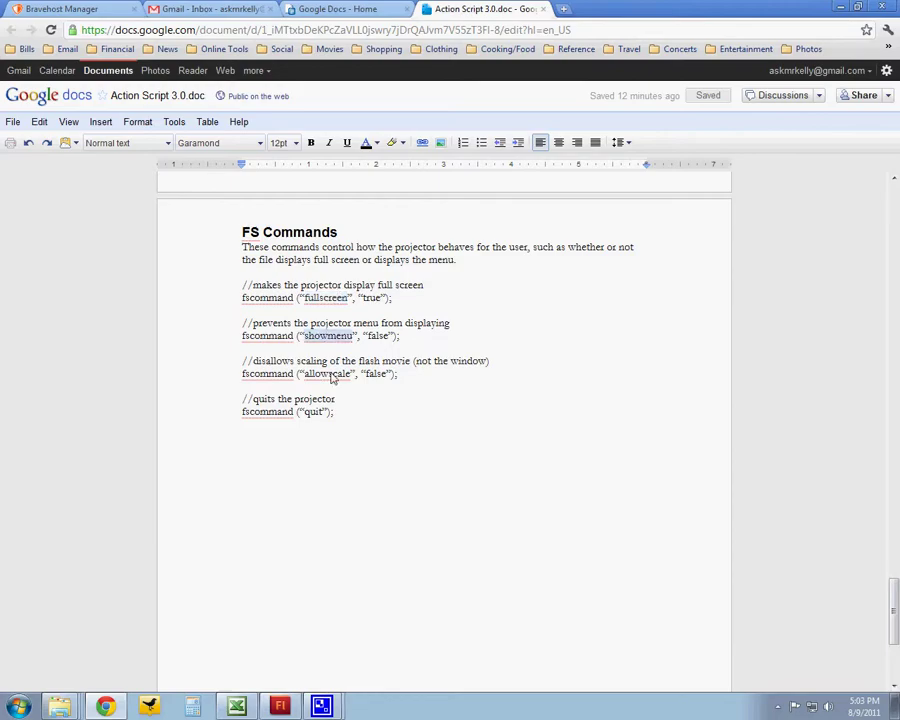
pyautogui.doubleClick(330, 373)
pyautogui.click(338, 373)
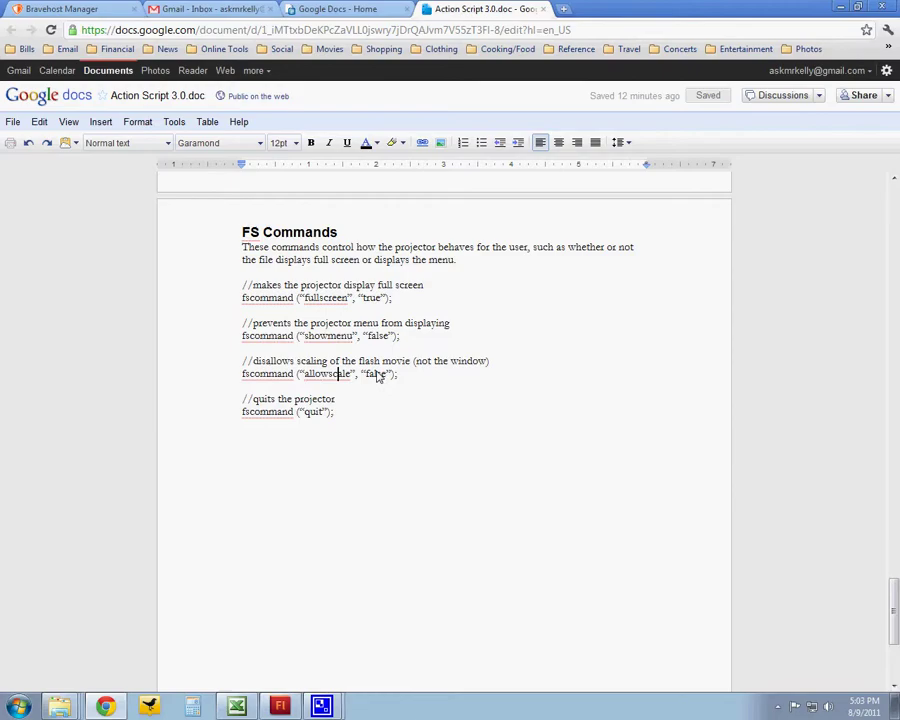
pyautogui.moveTo(397, 374)
pyautogui.mouseDown()
pyautogui.moveTo(297, 375)
pyautogui.moveTo(449, 365)
pyautogui.mouseUp()
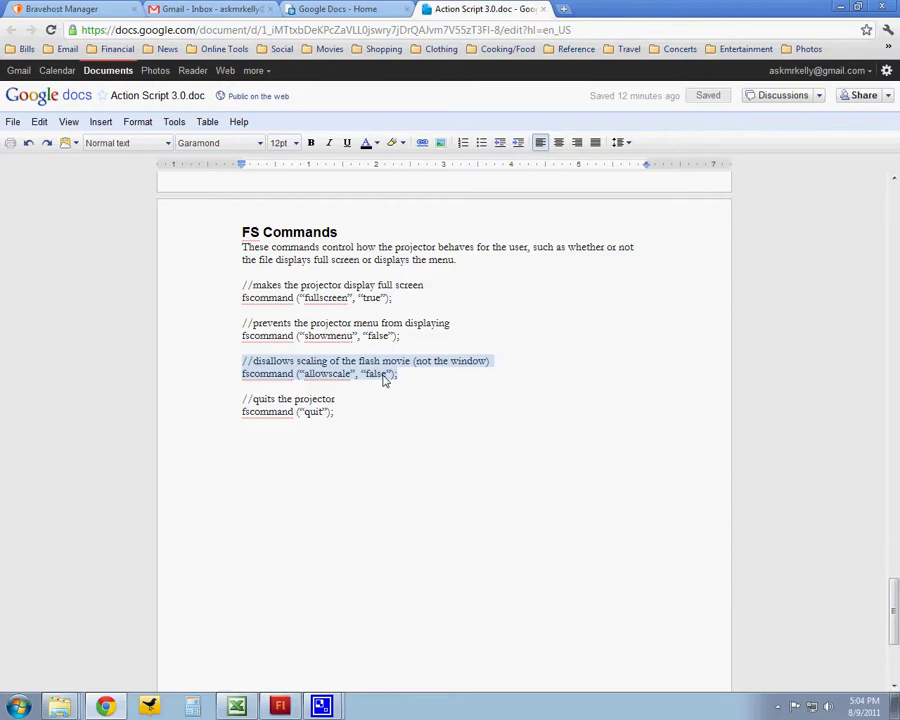
pyautogui.click(417, 338)
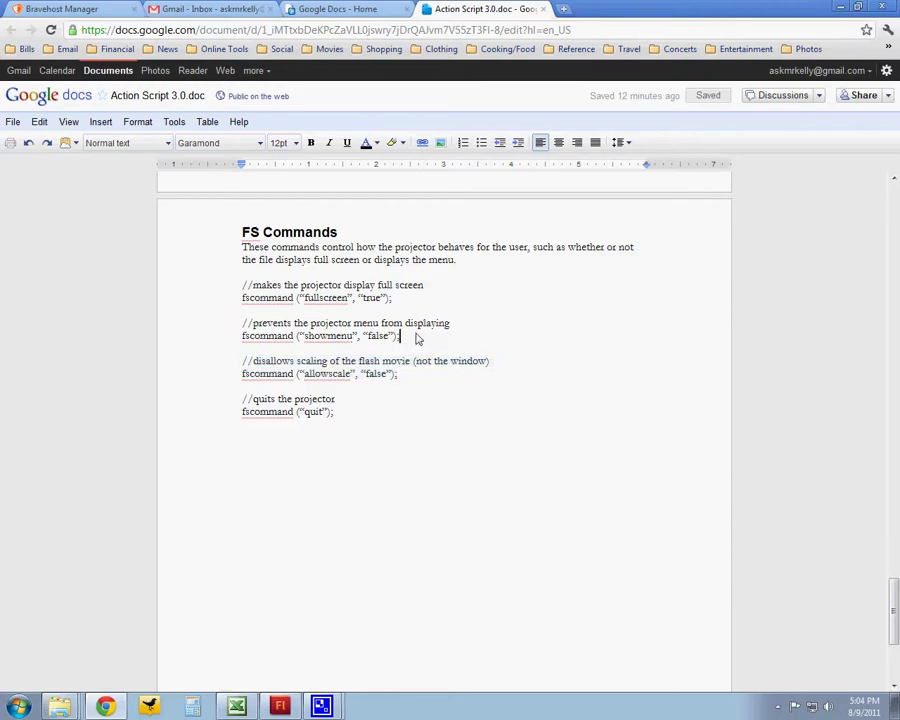
pyautogui.moveTo(417, 338)
pyautogui.mouseDown()
pyautogui.moveTo(242, 340)
pyautogui.moveTo(358, 333)
pyautogui.mouseUp()
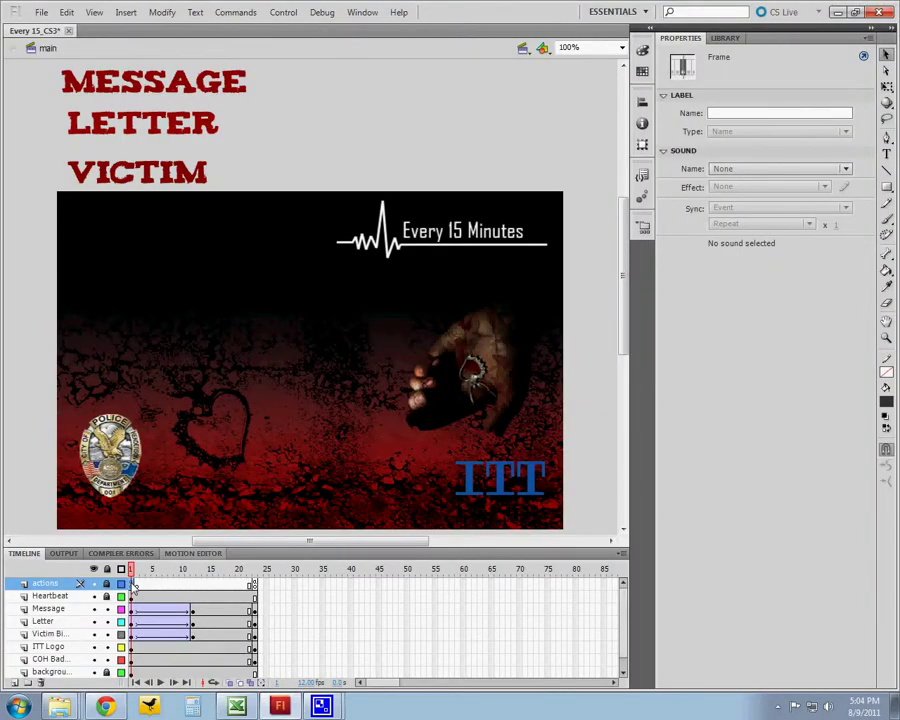
# - Uncomment fscommand("allowscale", "false") in the frame 1 script, below the showmenu false line
pyautogui.press('F9')
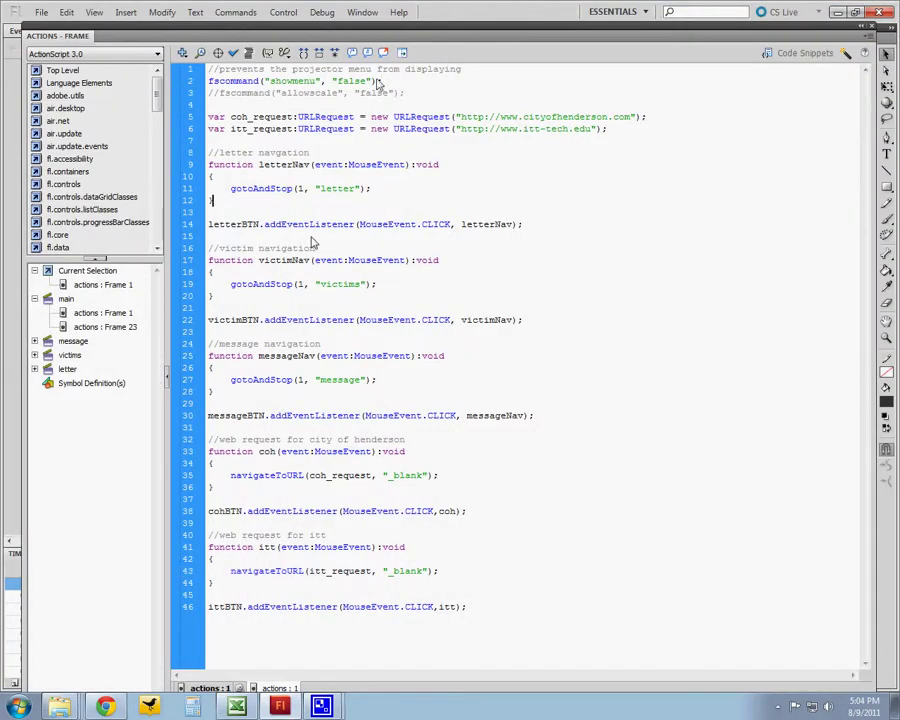
pyautogui.click(446, 94)
pyautogui.click(216, 84)
pyautogui.click(302, 82)
pyautogui.click(348, 82)
pyautogui.click(218, 93)
pyautogui.press('BackSpace')
pyautogui.press('BackSpace')
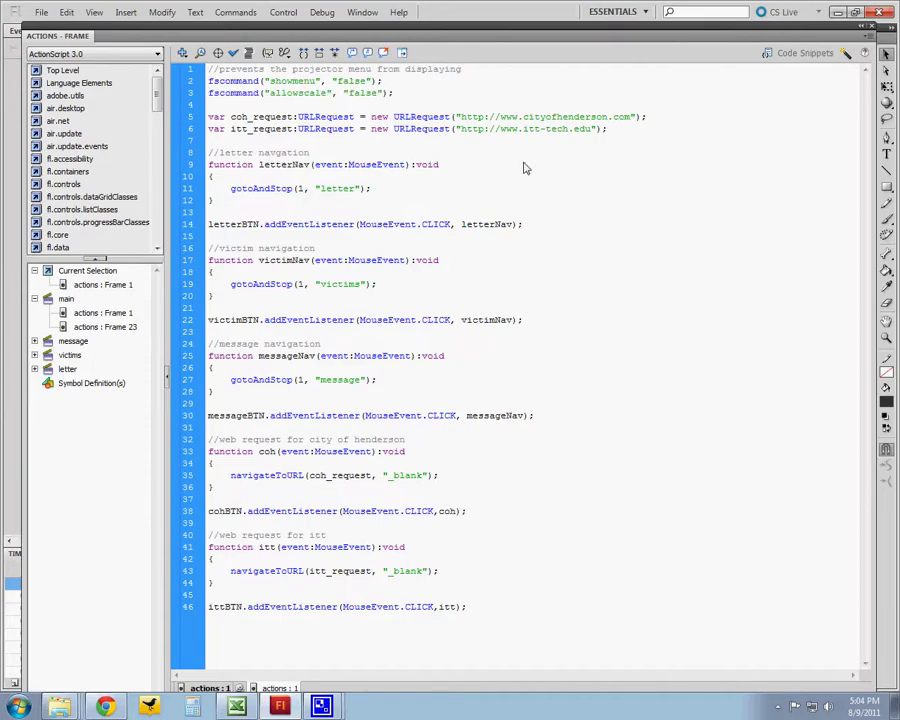
pyautogui.press('Right')
pyautogui.press('Right')
# - Publish the projector with File > Publish and minimize Flash
pyautogui.click(41, 12)
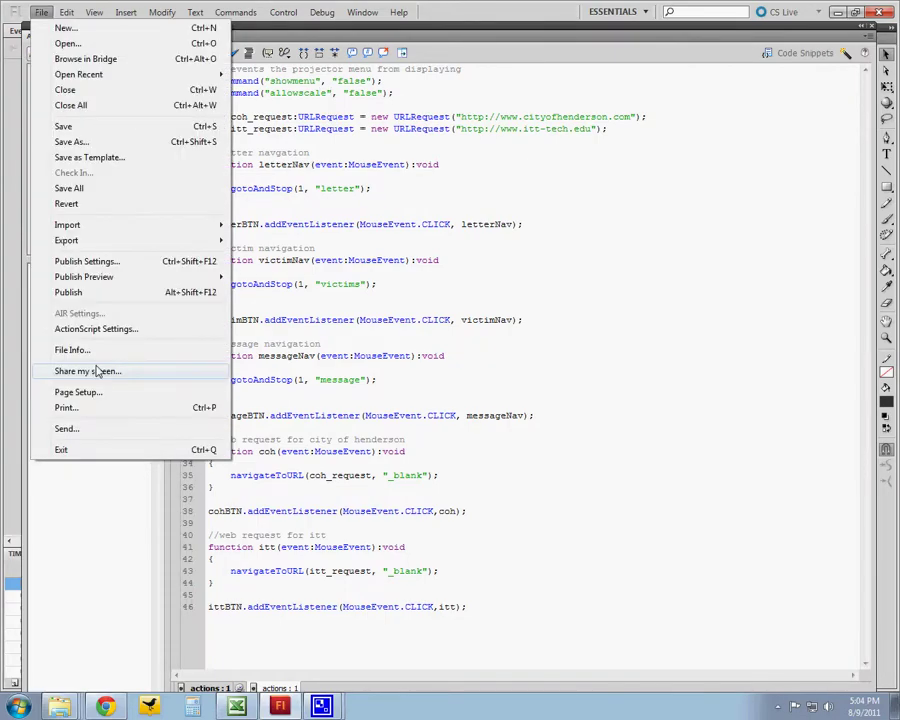
pyautogui.click(112, 296)
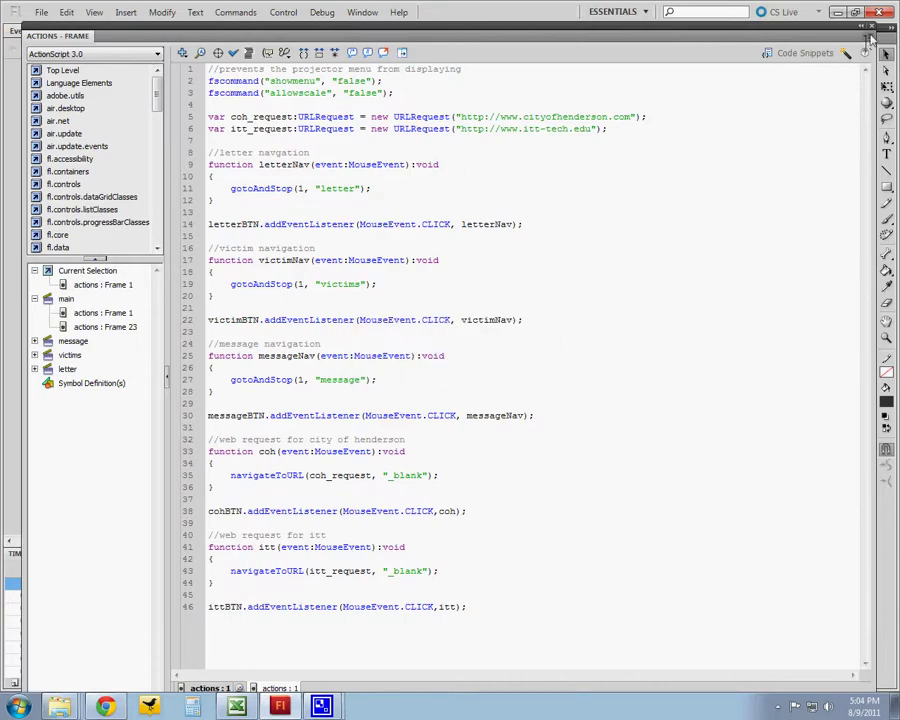
pyautogui.click(613, 27)
pyautogui.click(873, 27)
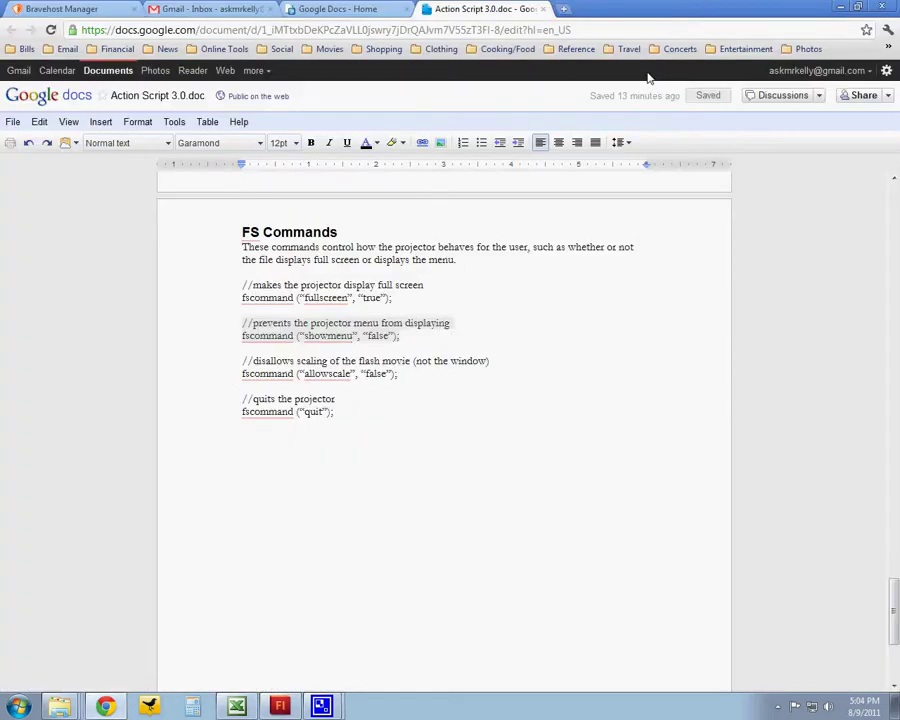
# - Launch Every 15_CS3 from VC 215 > Flash Project > Every 15 and maximize it
pyautogui.click(866, 7)
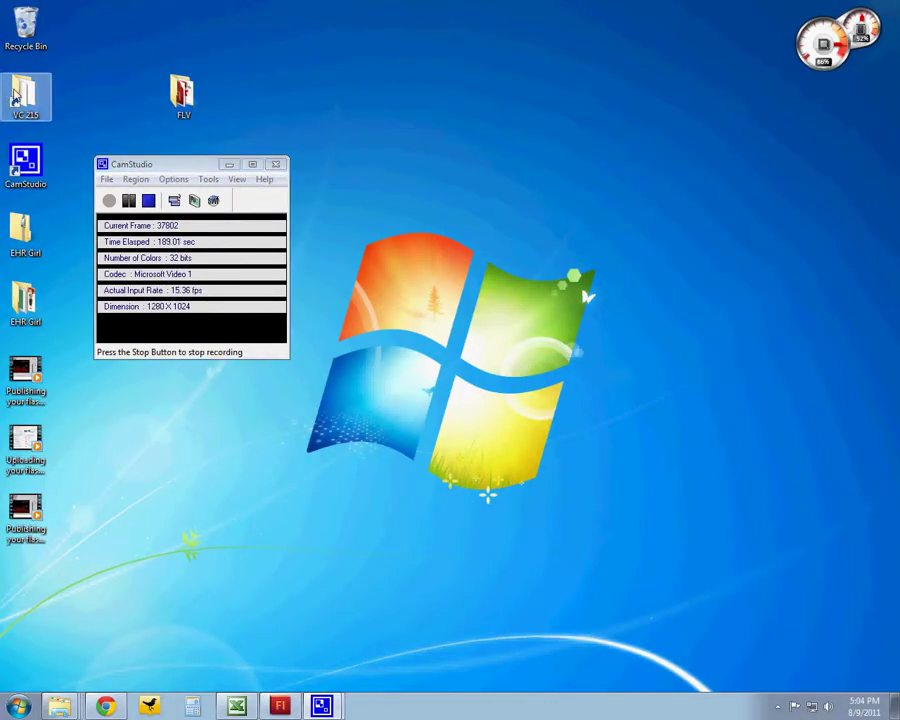
pyautogui.doubleClick(20, 96)
pyautogui.doubleClick(223, 90)
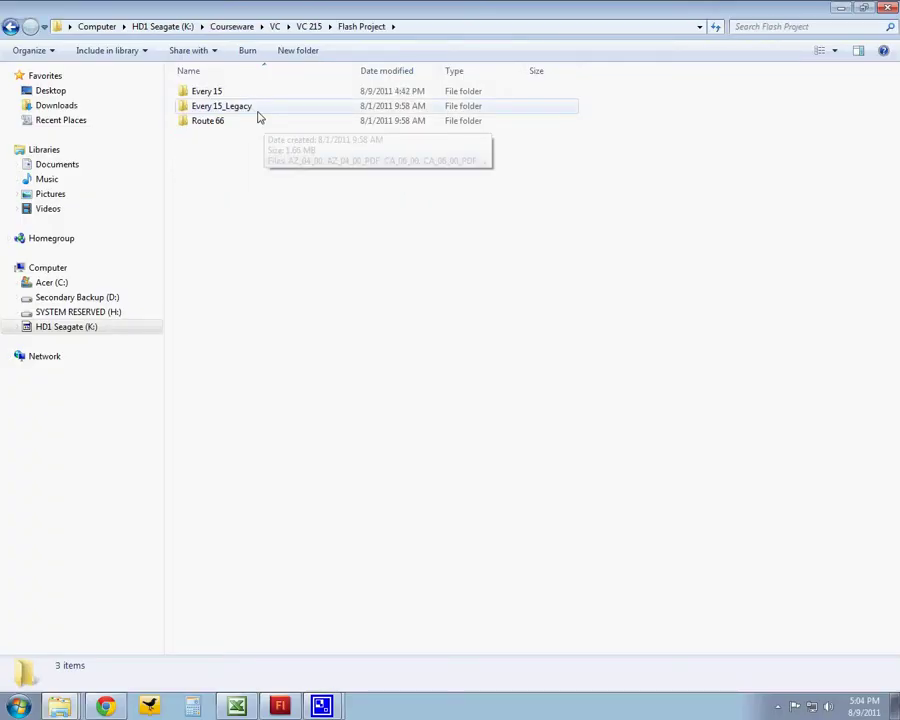
pyautogui.doubleClick(207, 91)
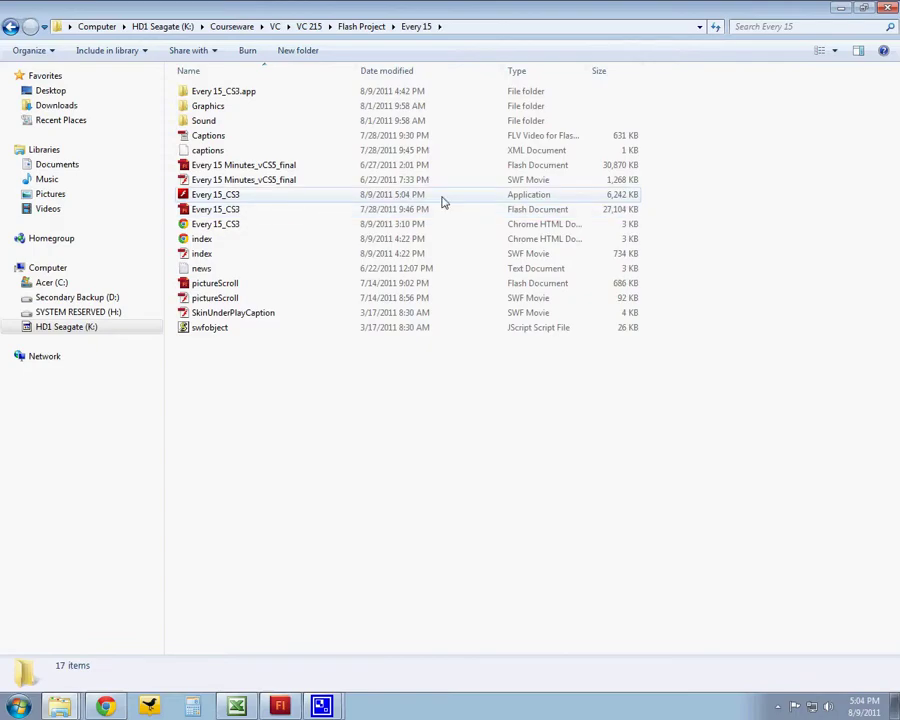
pyautogui.click(486, 200)
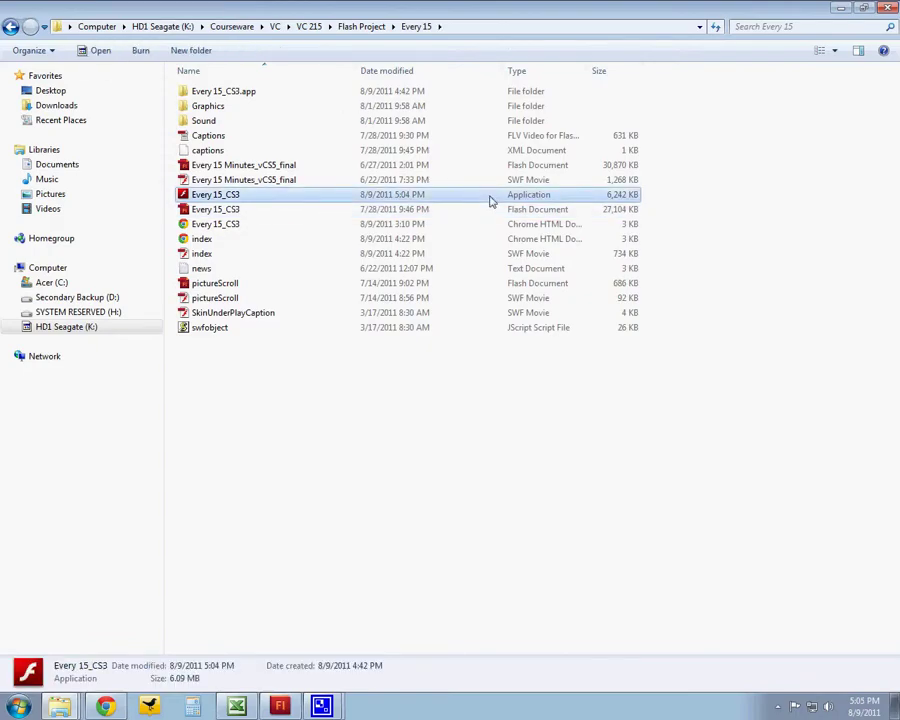
pyautogui.doubleClick(490, 201)
pyautogui.moveTo(440, 53); pyautogui.dragTo(506, 118)
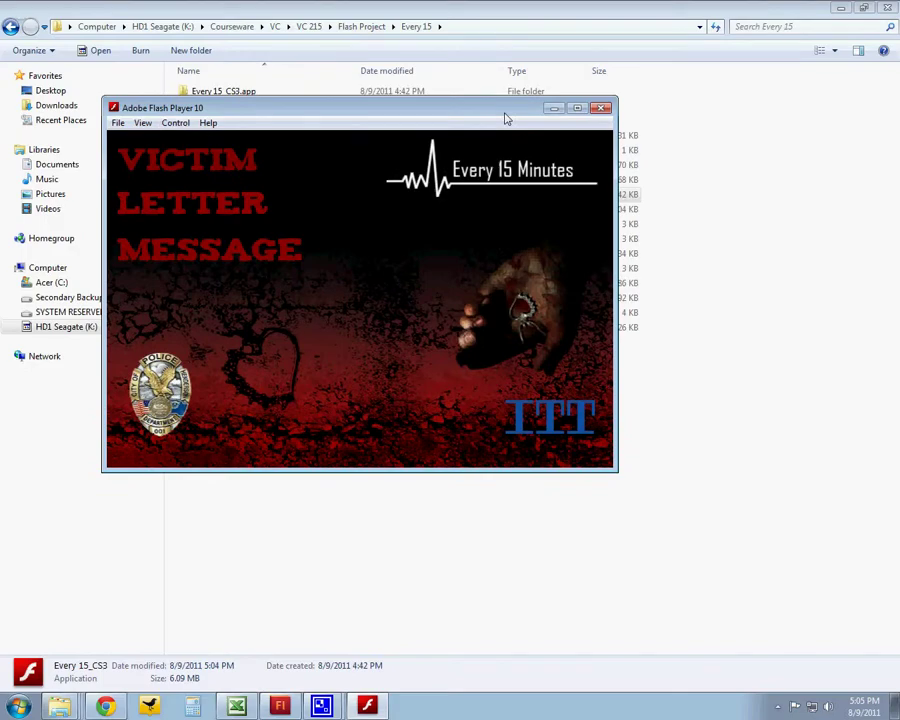
pyautogui.doubleClick(506, 112)
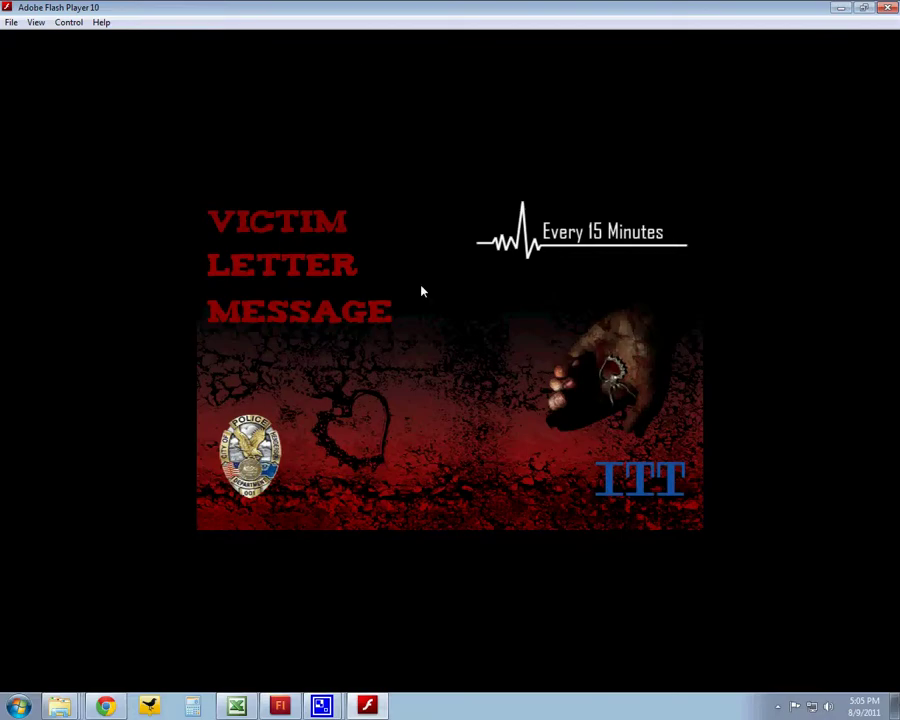
# - Check the context menu, then visit the Henderson message and Victims of DUI pages, returning to Main
pyautogui.rightClick(447, 331)
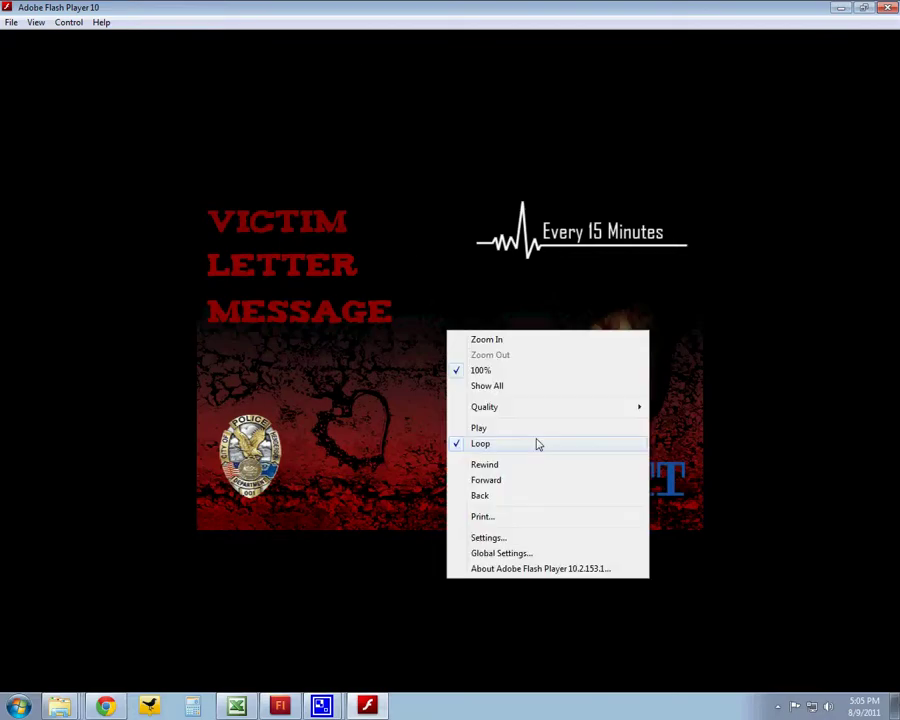
pyautogui.click(363, 318)
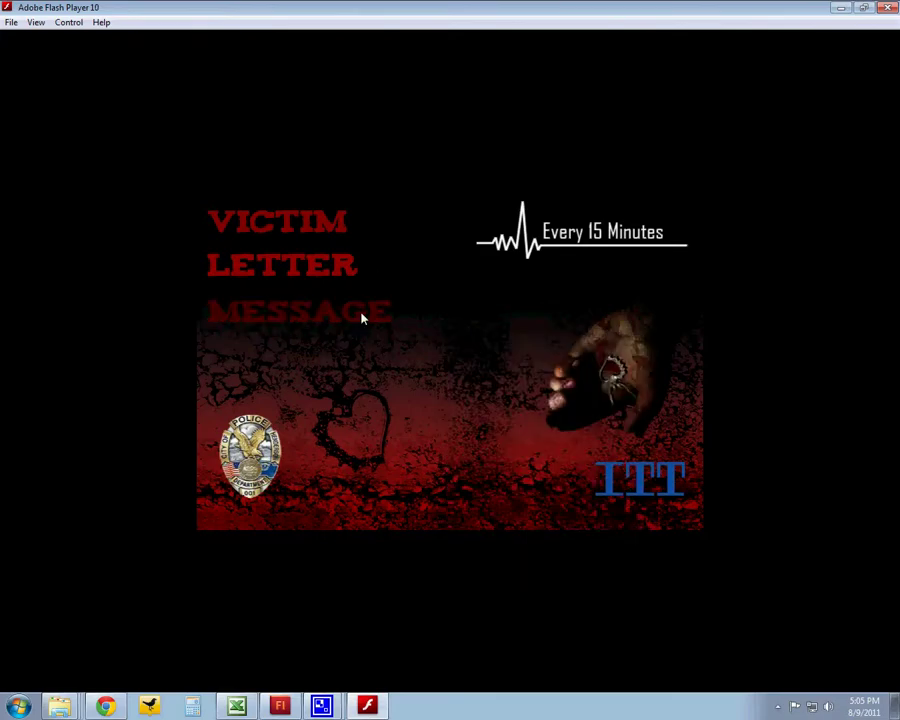
pyautogui.click(363, 318)
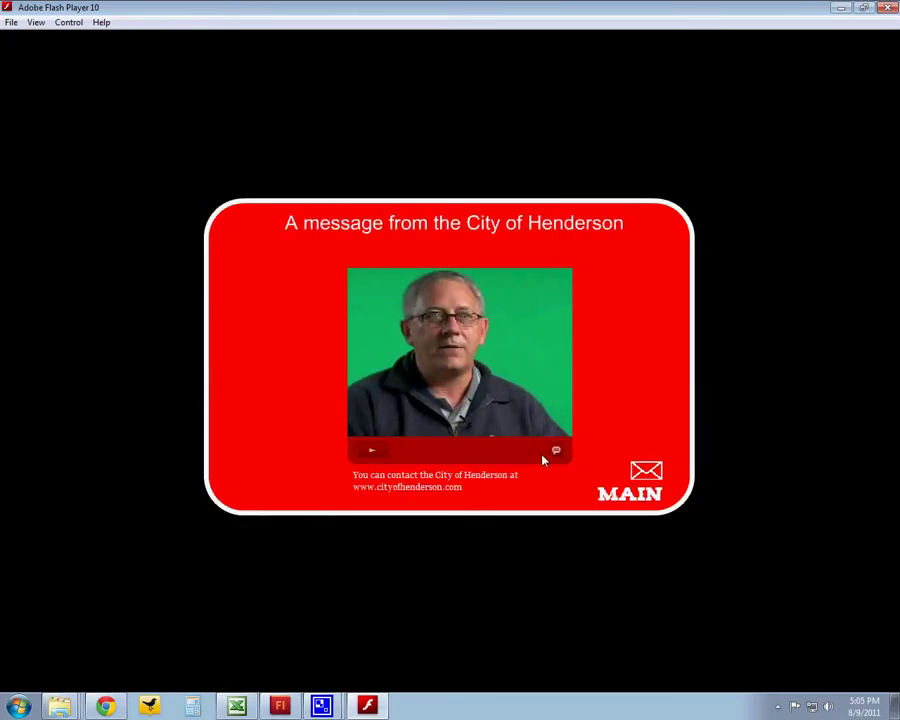
pyautogui.click(650, 497)
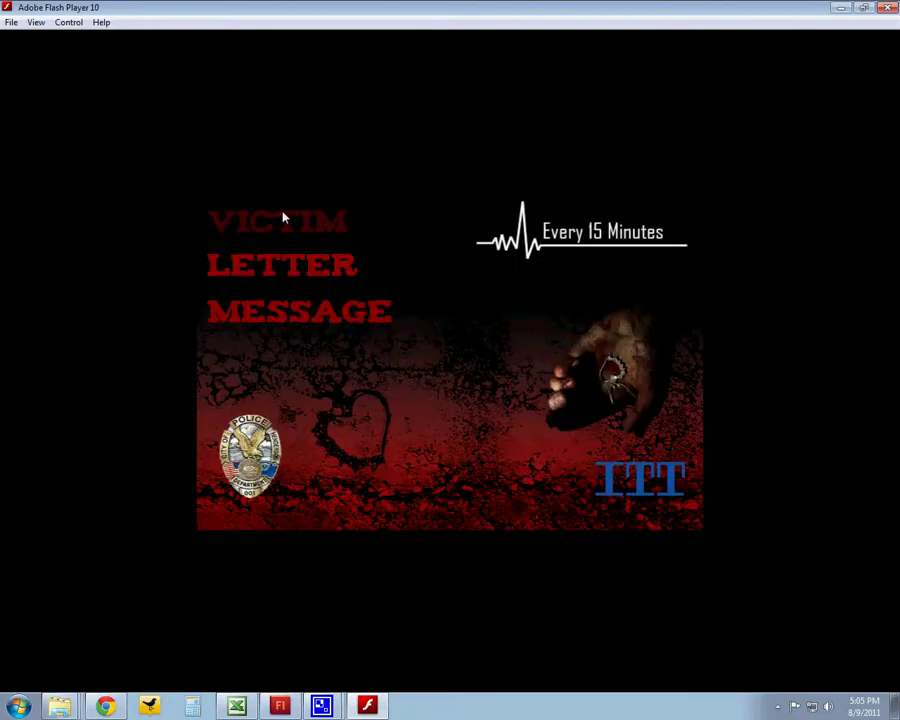
pyautogui.click(281, 217)
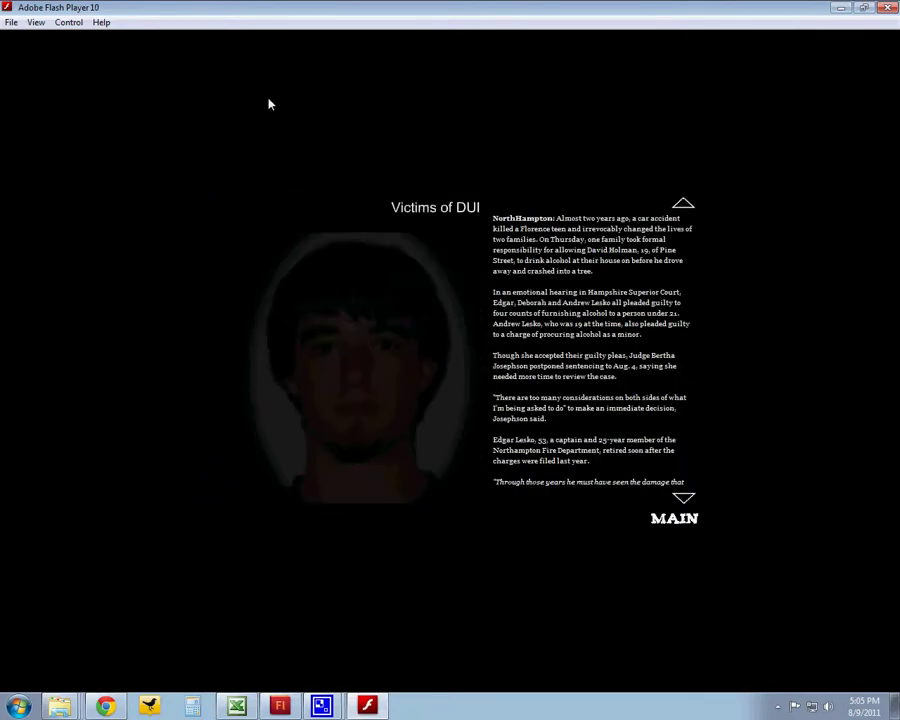
pyautogui.click(684, 522)
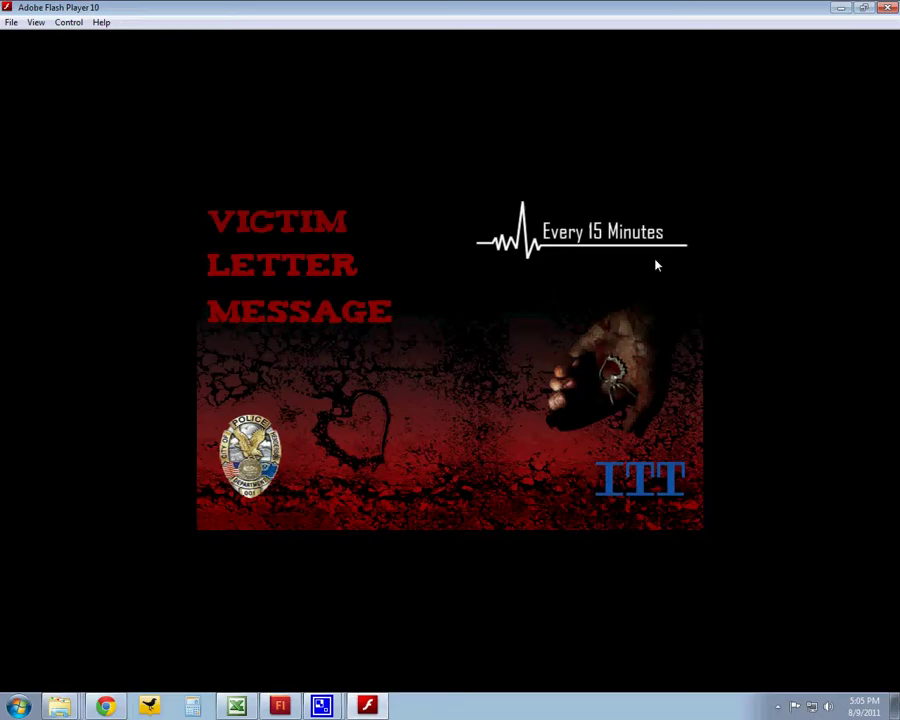
# - Close the projector, return to Flash, and review the frame 1 fscommand script in Actions
pyautogui.click(889, 7)
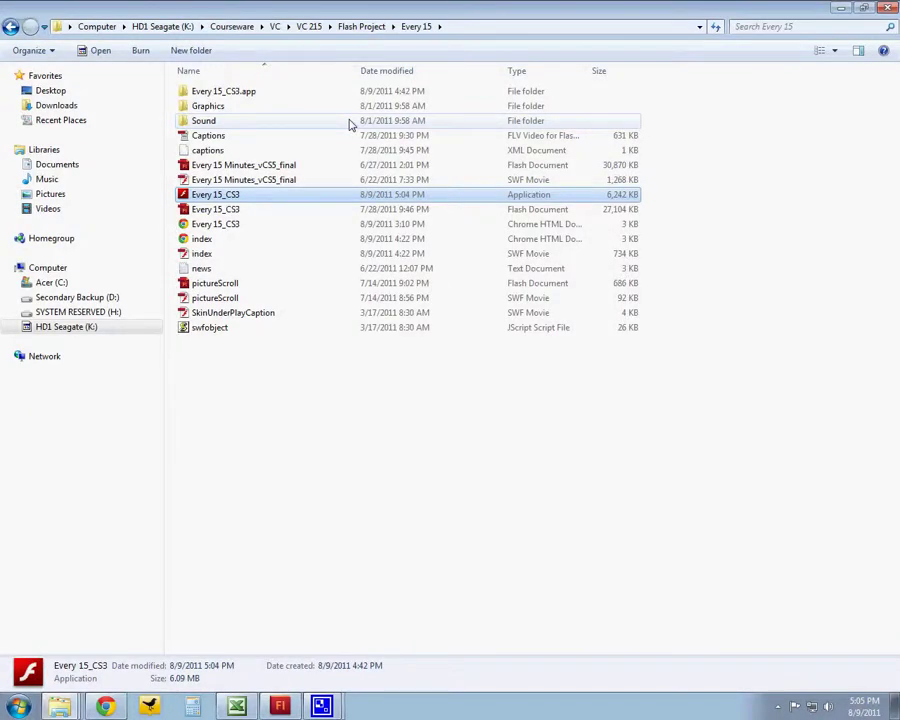
pyautogui.click(843, 8)
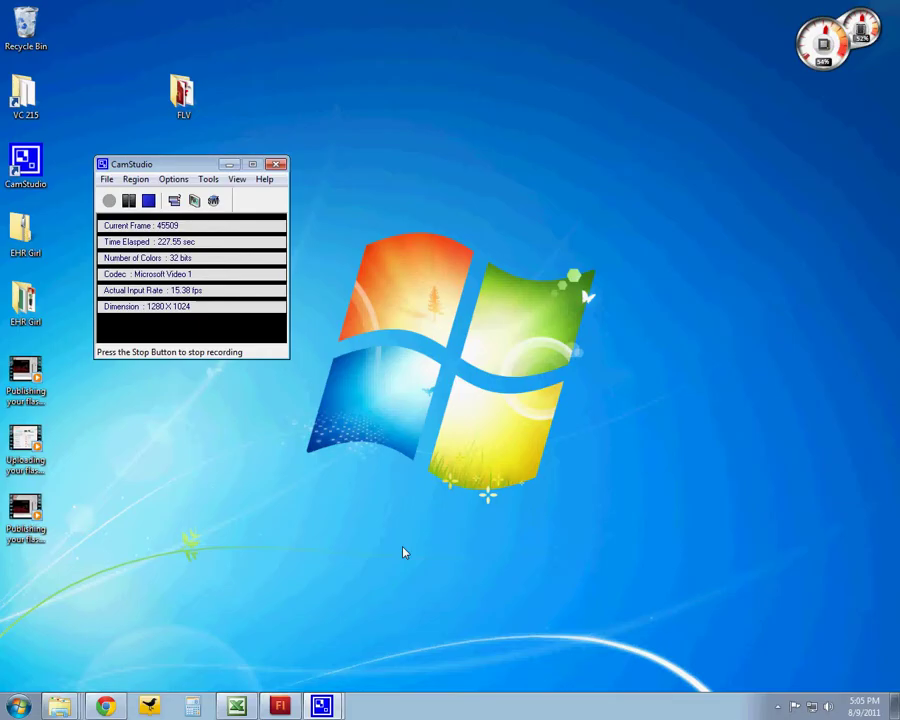
pyautogui.hotkey('alt', 'Tab')
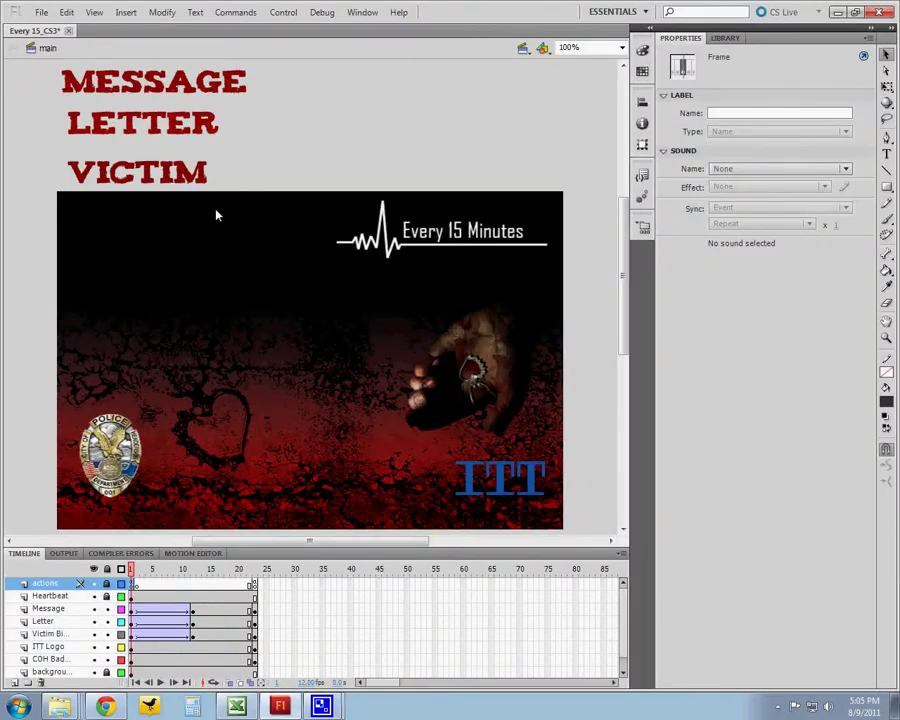
pyautogui.rightClick(131, 584)
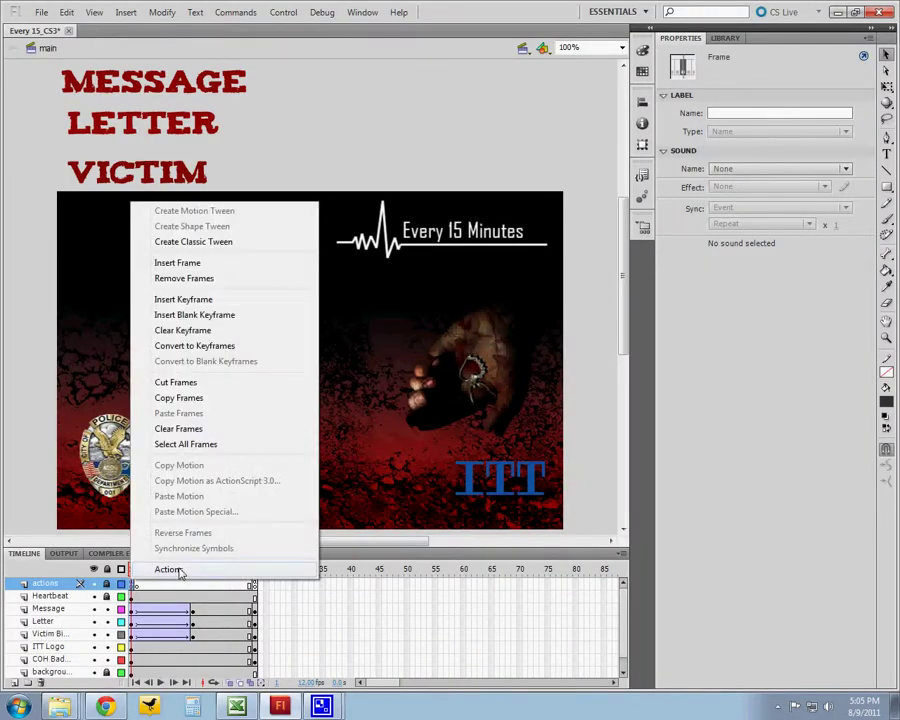
pyautogui.click(176, 567)
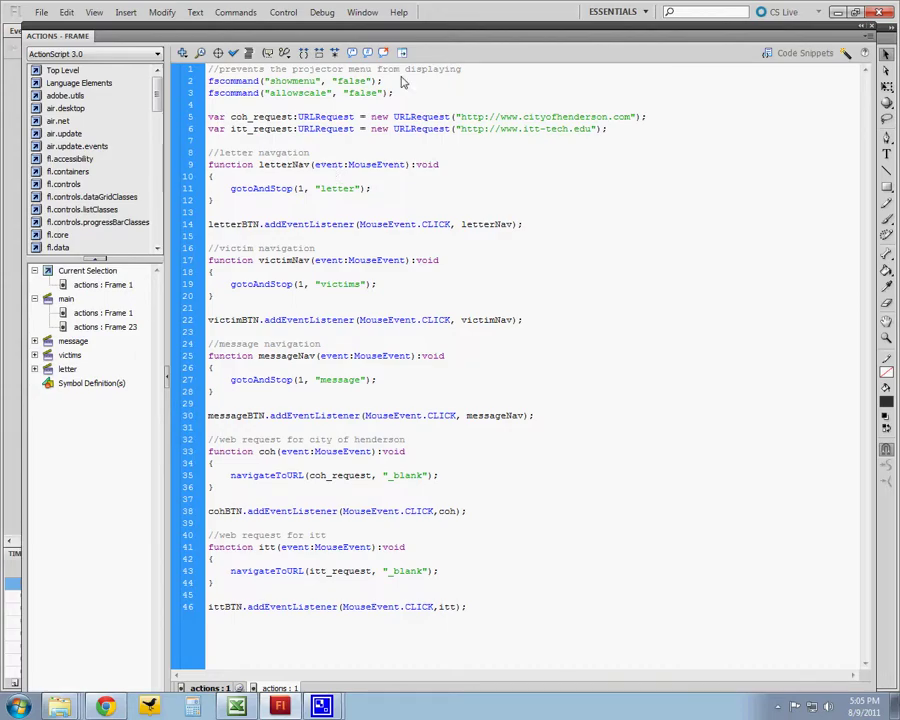
pyautogui.click(291, 92)
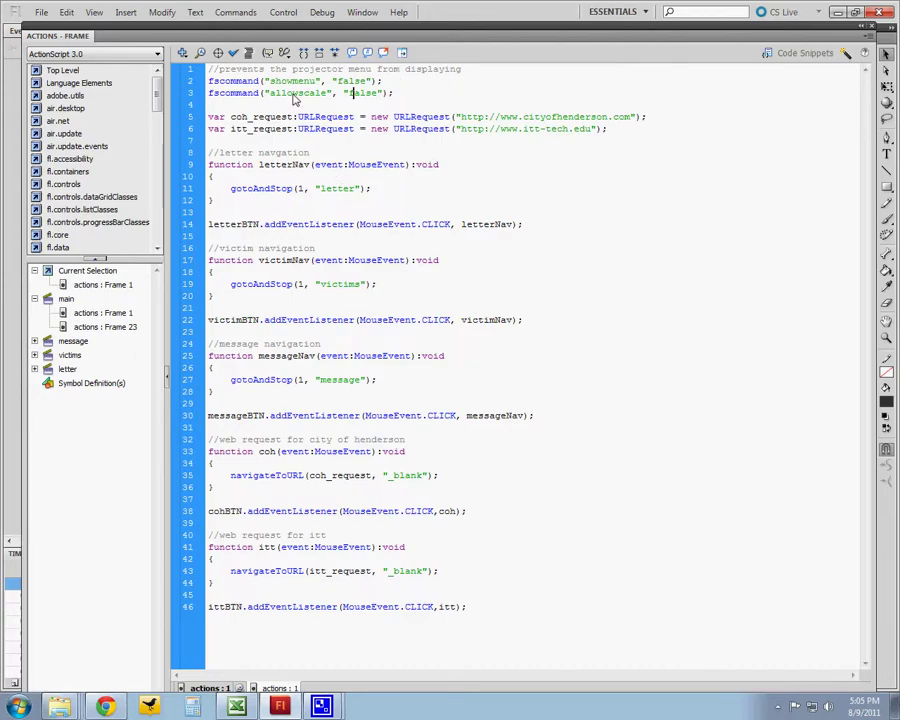
pyautogui.click(866, 38)
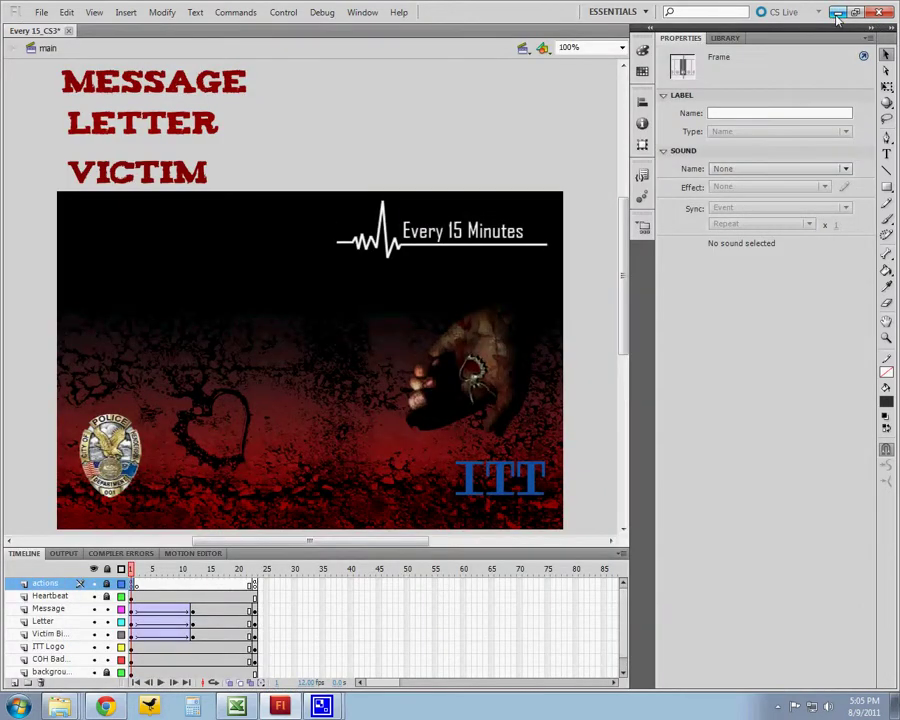